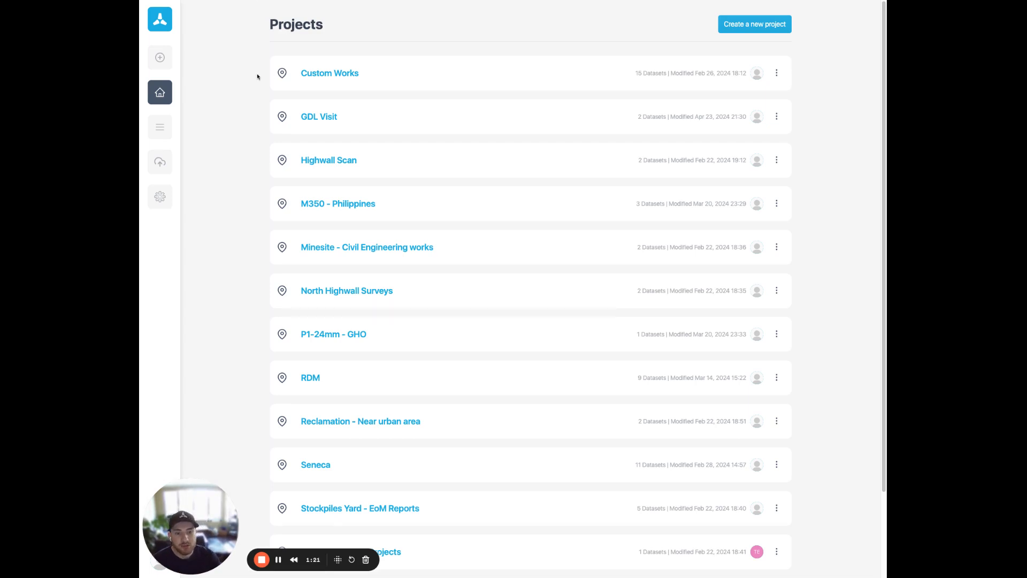
Step: Open the CB - Stockpiles dataset in the North Highwall Surveys project and review its summary and processing jobs
{"action": "scroll", "coordinate": [226, 126], "scroll_direction": "down", "scroll_amount": 1}
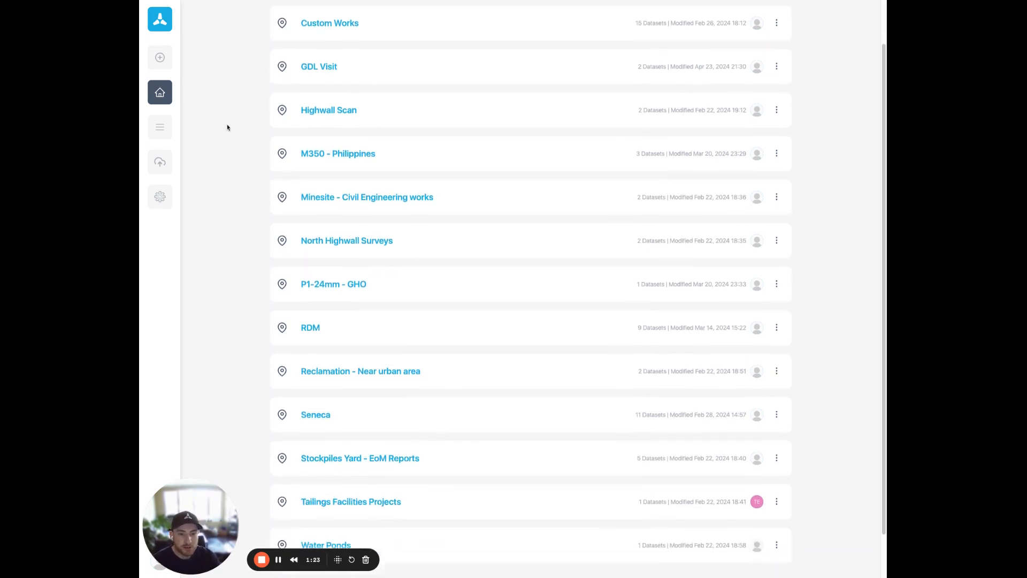
{"action": "left_click", "coordinate": [355, 244]}
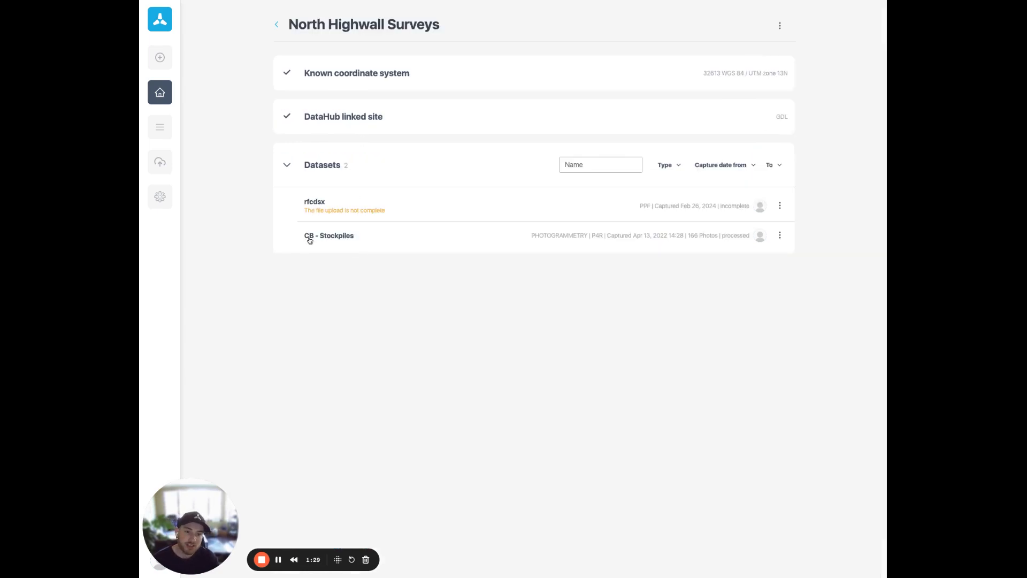
{"action": "left_click", "coordinate": [309, 239]}
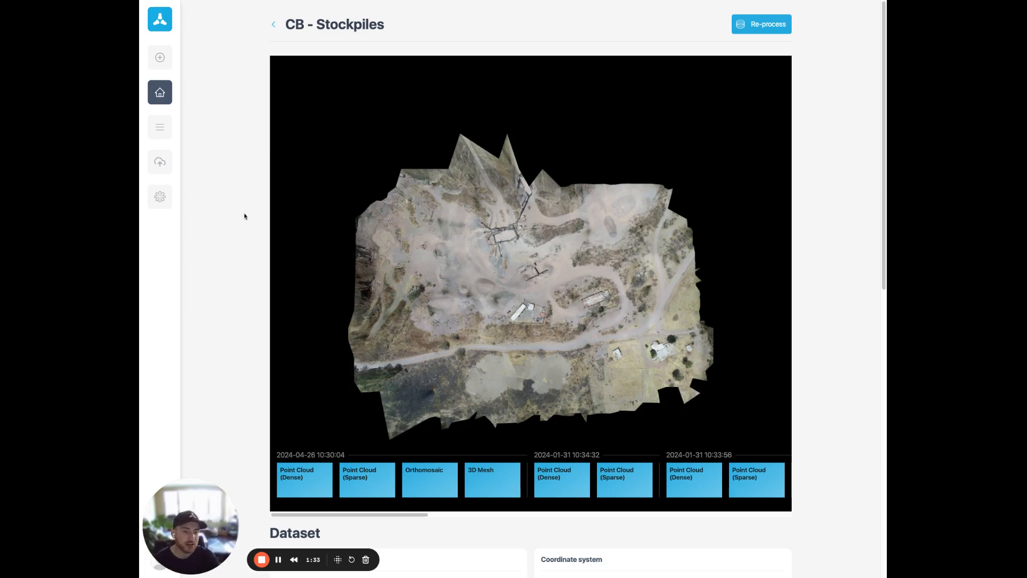
{"action": "scroll", "coordinate": [243, 229], "scroll_direction": "down", "scroll_amount": 10}
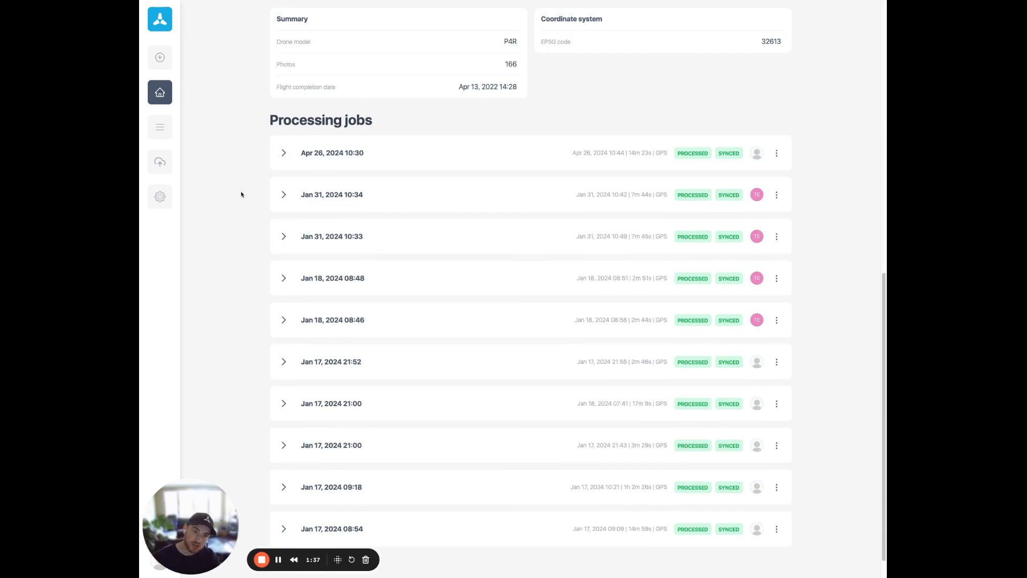
{"action": "scroll", "coordinate": [237, 248], "scroll_direction": "up", "scroll_amount": 7}
{"action": "scroll", "coordinate": [238, 248], "scroll_direction": "up", "scroll_amount": 4}
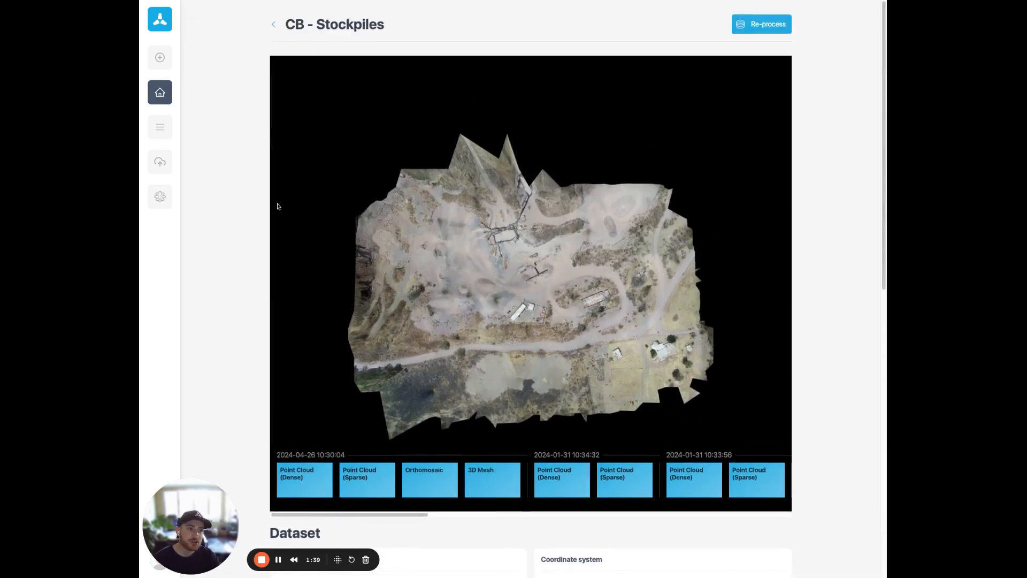
Step: Review the re-processing options for CB - Stockpiles, from high accuracy mode to Flight1x custom basemap, and return to the dataset
{"action": "left_click", "coordinate": [749, 23]}
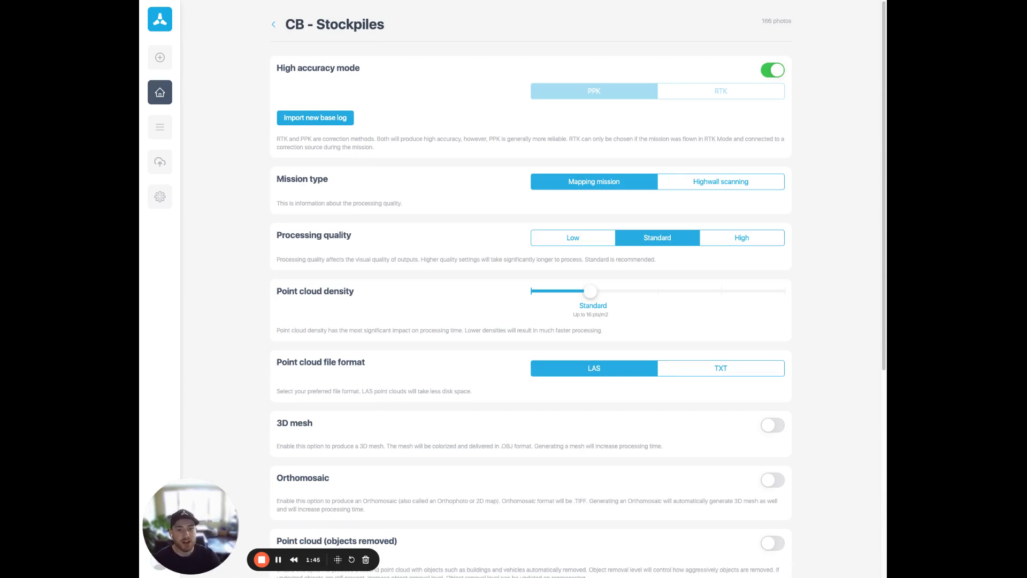
{"action": "scroll", "coordinate": [422, 190], "scroll_direction": "down", "scroll_amount": 3}
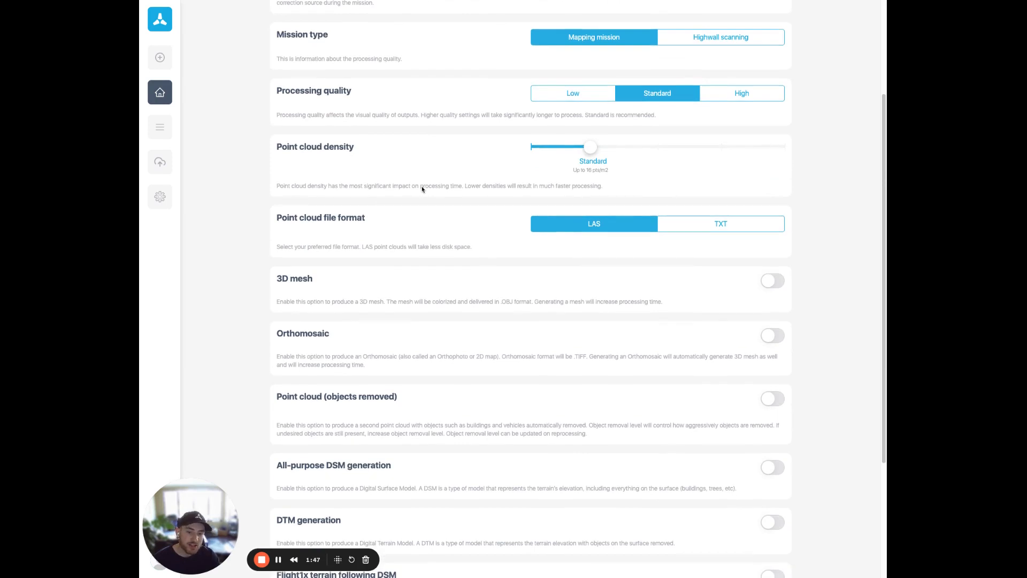
{"action": "scroll", "coordinate": [422, 188], "scroll_direction": "down", "scroll_amount": 4}
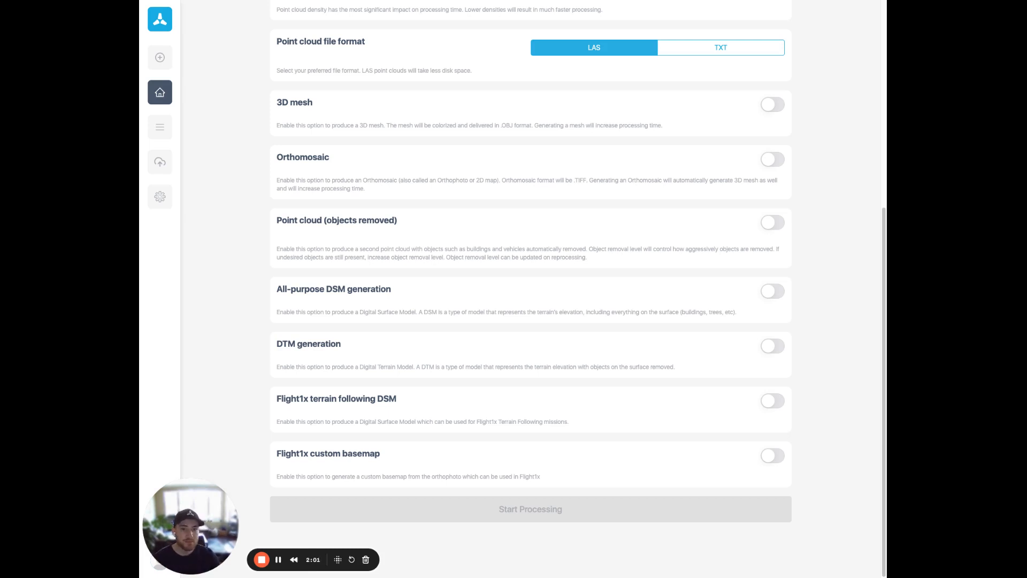
{"action": "scroll", "coordinate": [530, 289], "scroll_direction": "up", "scroll_amount": 6}
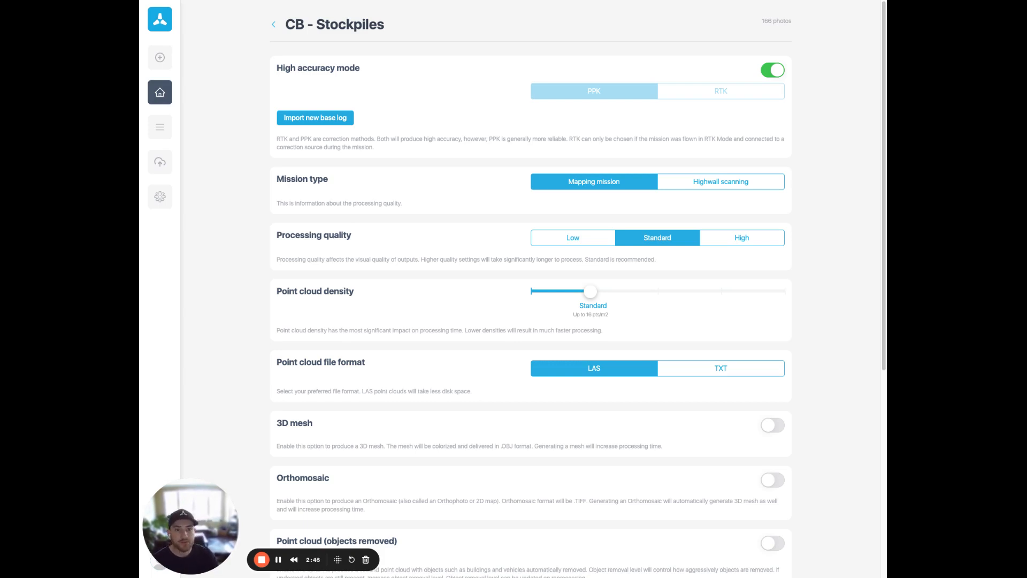
{"action": "left_click", "coordinate": [273, 24]}
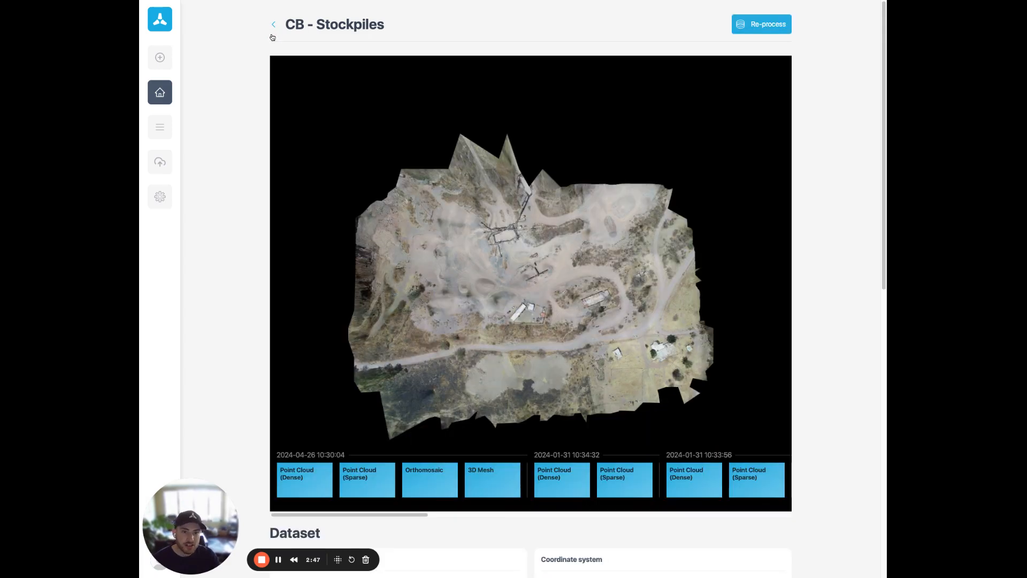
Step: View the Apr 26, 2024 10:30 processing job on the map with the orthophoto shown and the point cloud hidden, and return to the dataset
{"action": "scroll", "coordinate": [223, 310], "scroll_direction": "down", "scroll_amount": 3}
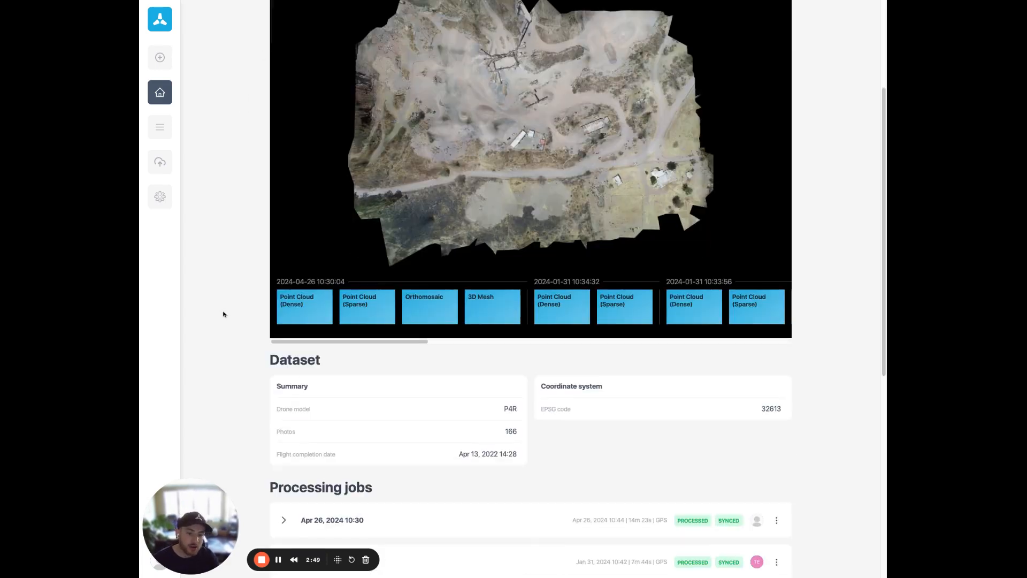
{"action": "scroll", "coordinate": [346, 367], "scroll_direction": "down", "scroll_amount": 4}
{"action": "left_click", "coordinate": [332, 312]}
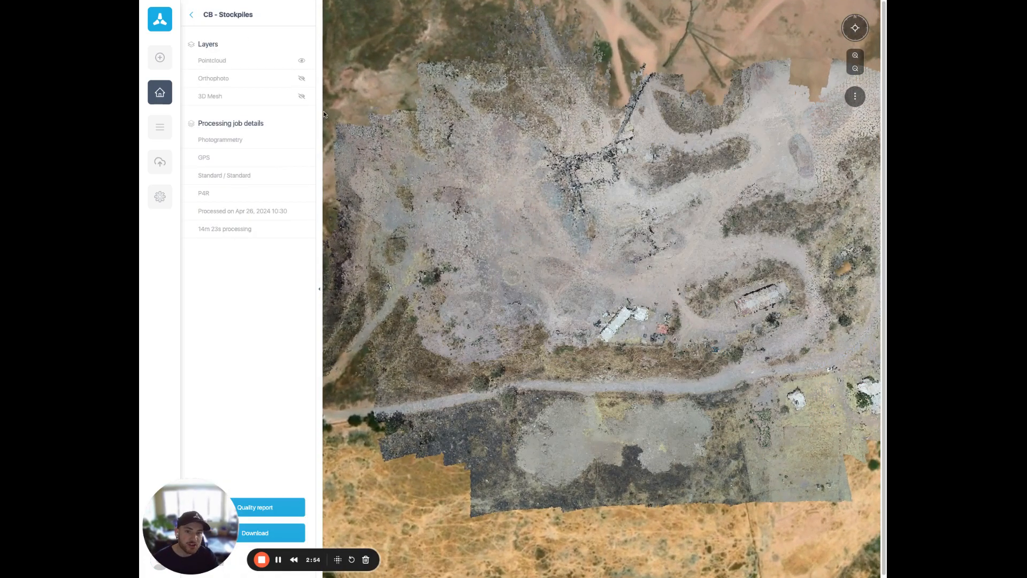
{"action": "left_click", "coordinate": [302, 78]}
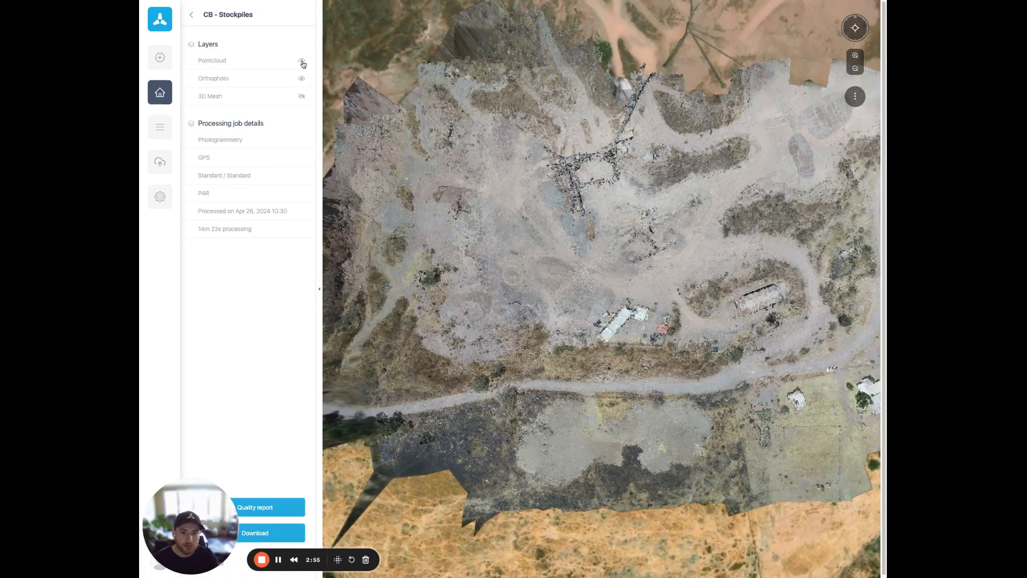
{"action": "left_click", "coordinate": [302, 60]}
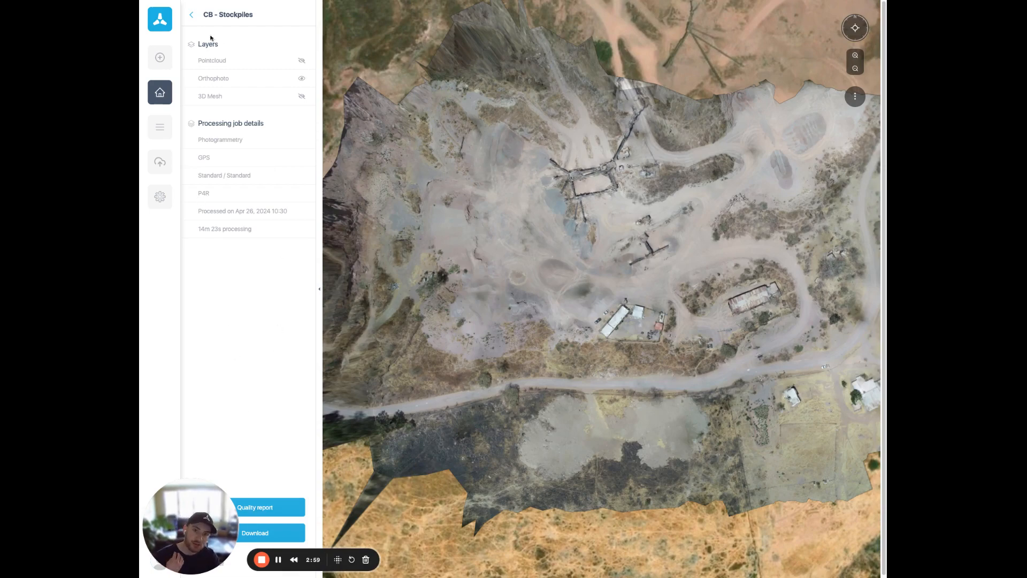
{"action": "left_click", "coordinate": [193, 16]}
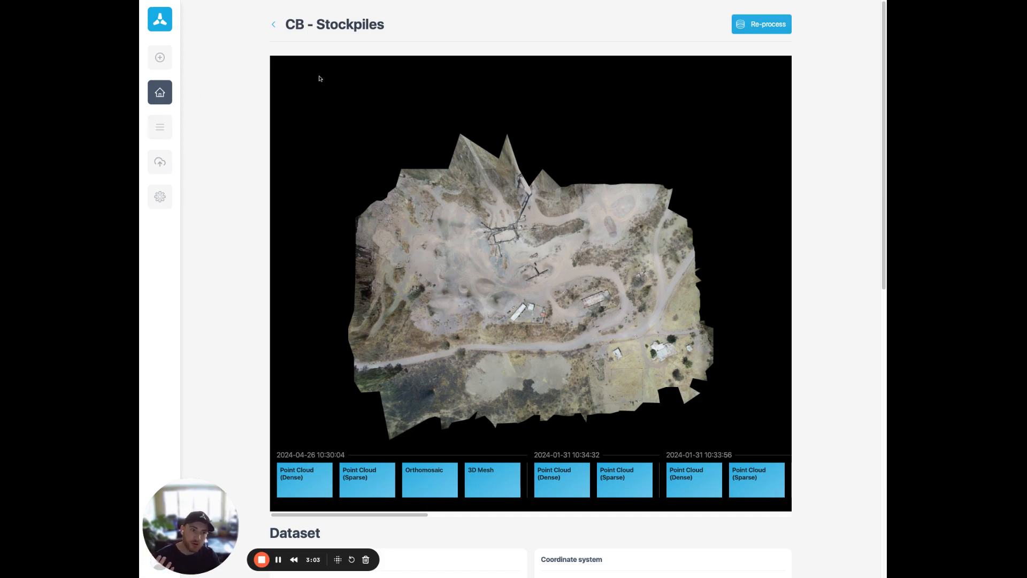
Step: Start re-processing CB - Stockpiles with high accuracy mode turned off and open the processing manager to check the job
{"action": "left_click", "coordinate": [741, 24]}
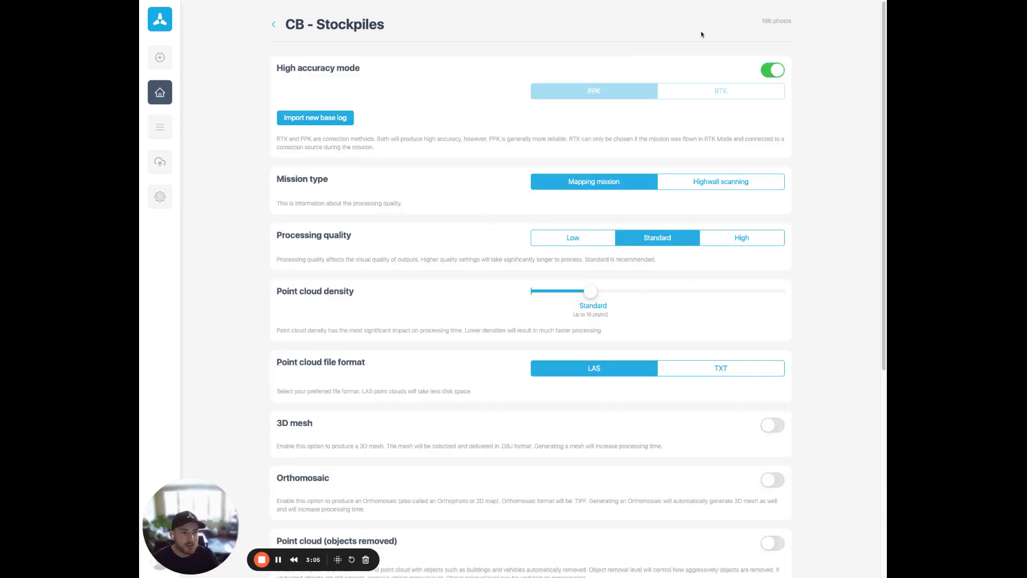
{"action": "left_click", "coordinate": [776, 71]}
{"action": "scroll", "coordinate": [766, 152], "scroll_direction": "down", "scroll_amount": 5}
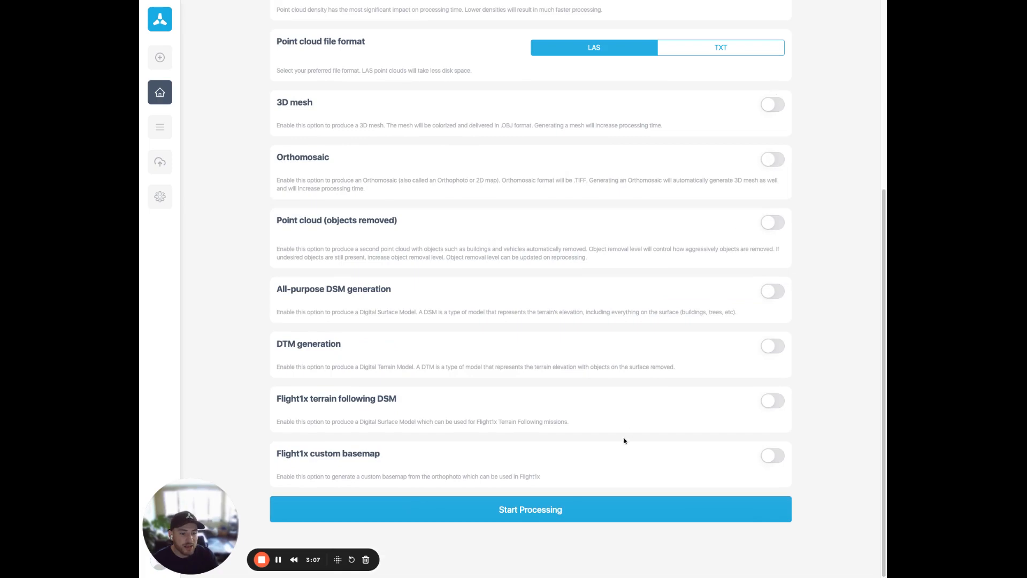
{"action": "left_click", "coordinate": [534, 507]}
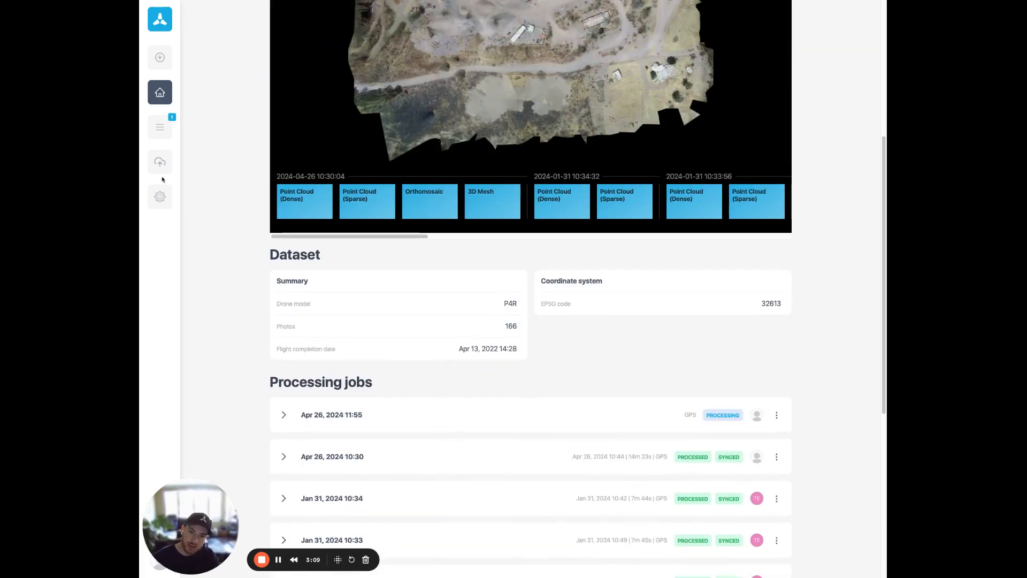
{"action": "left_click", "coordinate": [160, 126]}
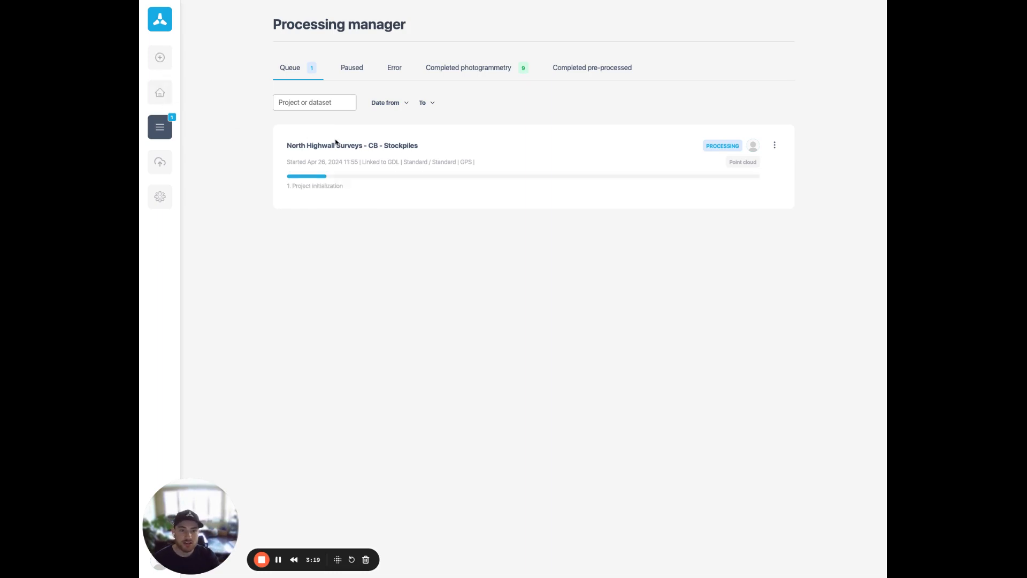
Step: Queue re-processing jobs for CB - Stockpiles in North Highwall Surveys and Dataset 3 in M350 - Philippines, with high accuracy mode off
{"action": "left_click", "coordinate": [161, 95]}
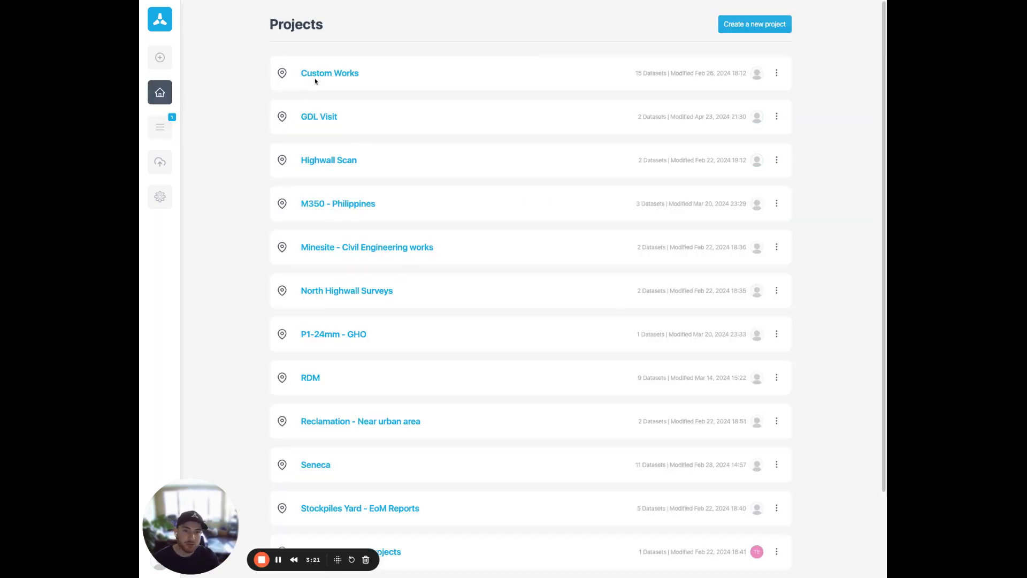
{"action": "left_click", "coordinate": [312, 290]}
{"action": "left_click", "coordinate": [329, 204]}
{"action": "left_click", "coordinate": [758, 24]}
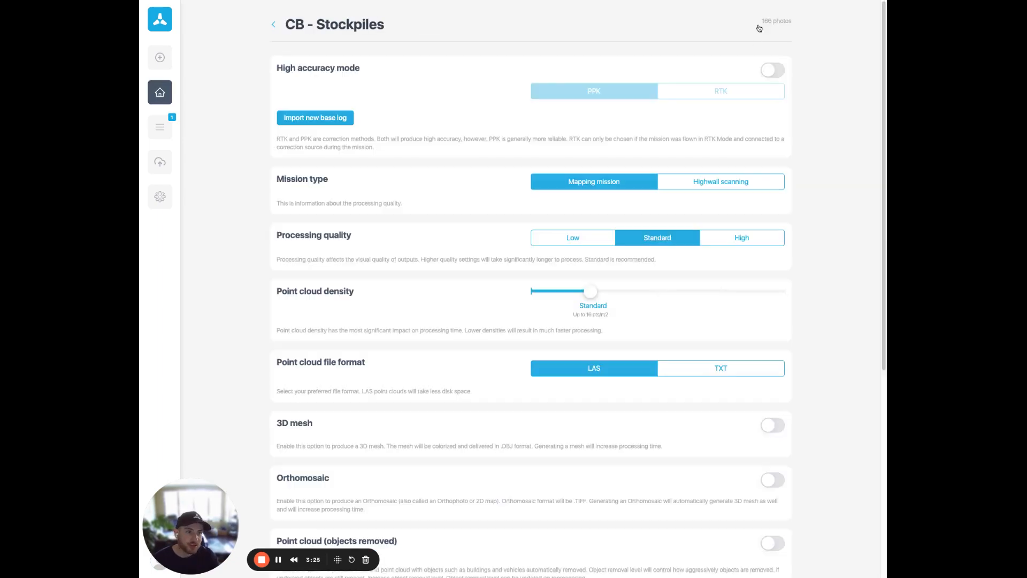
{"action": "left_click", "coordinate": [772, 70]}
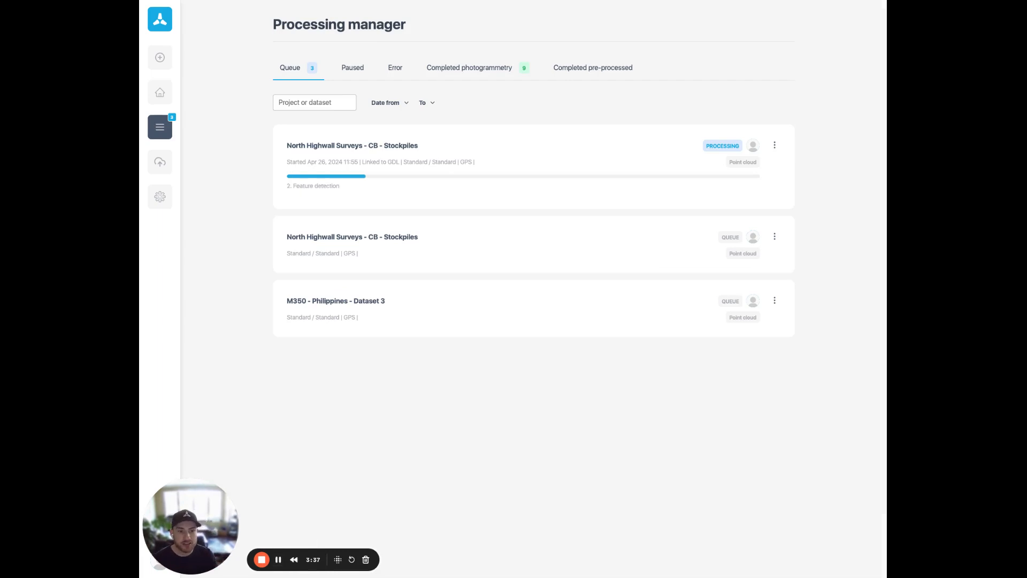
Step: Move the M350 - Philippines - Dataset 3 job ahead of the waiting CB - Stockpiles job in the processing queue
{"action": "left_click_drag", "start_coordinate": [380, 242], "coordinate": [380, 201]}
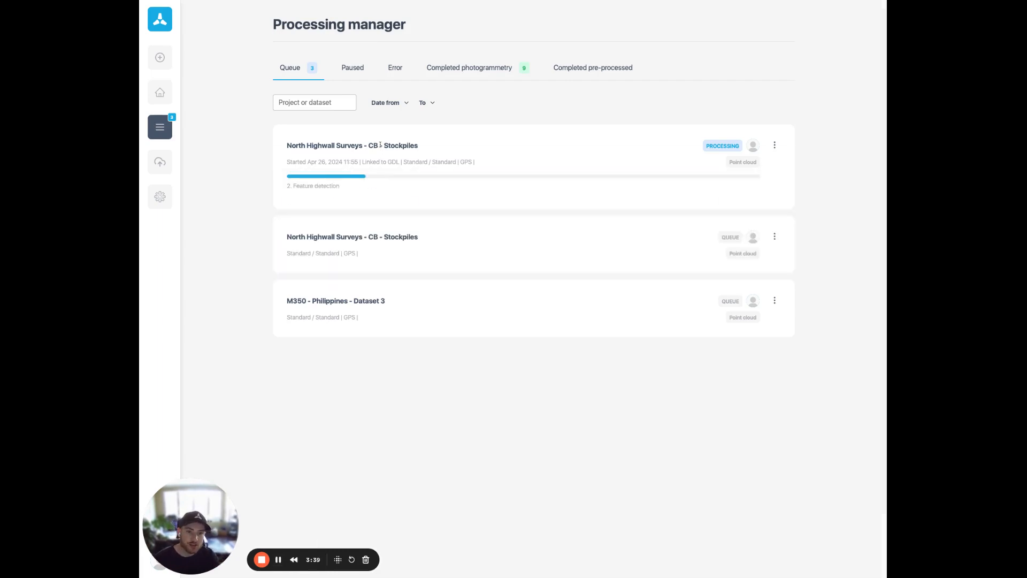
{"action": "left_click_drag", "start_coordinate": [362, 296], "coordinate": [362, 214]}
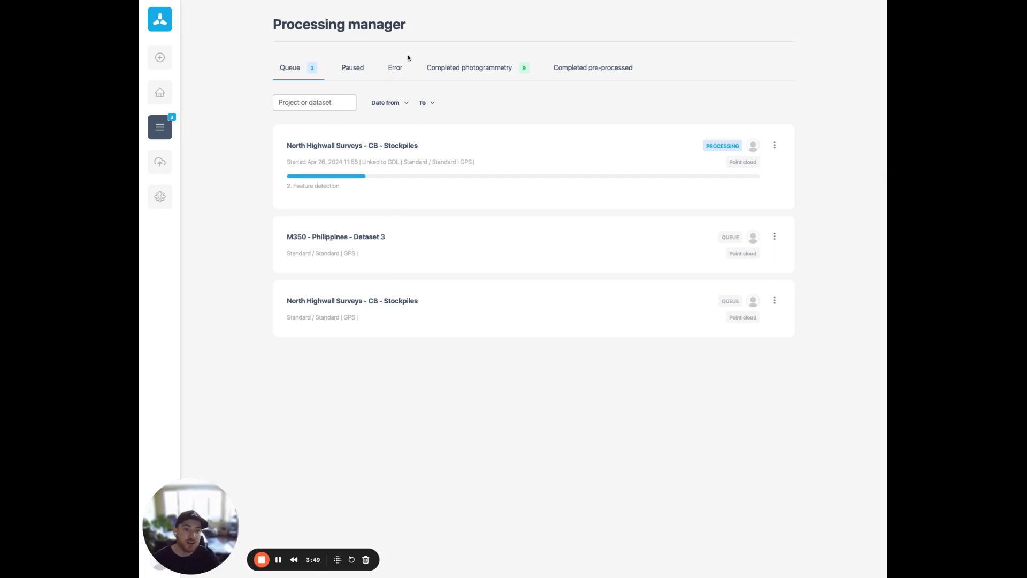
Step: Check the cloud sync queue and the progress of the processing queue, and return to the projects list
{"action": "left_click", "coordinate": [159, 163]}
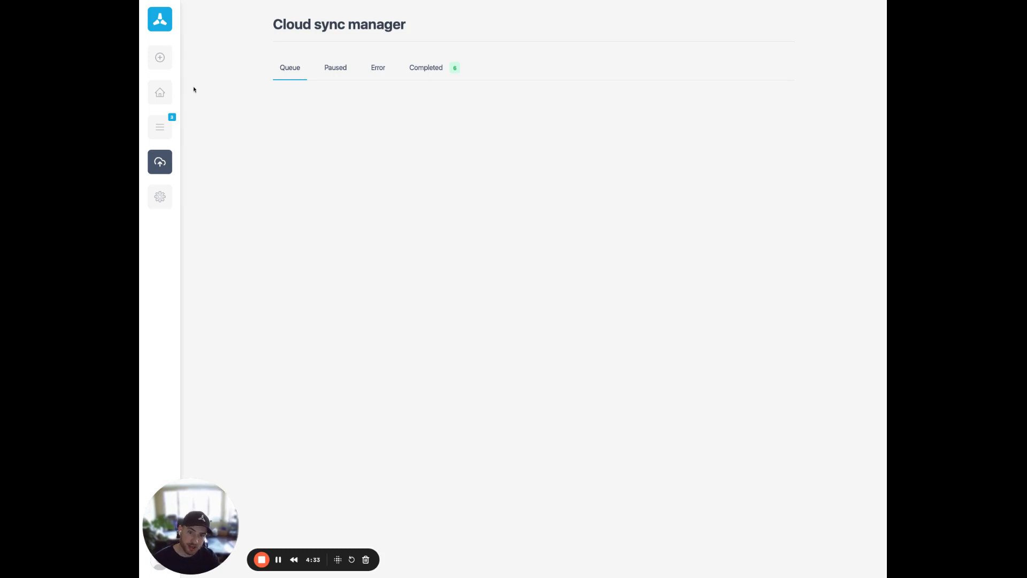
{"action": "left_click", "coordinate": [160, 127]}
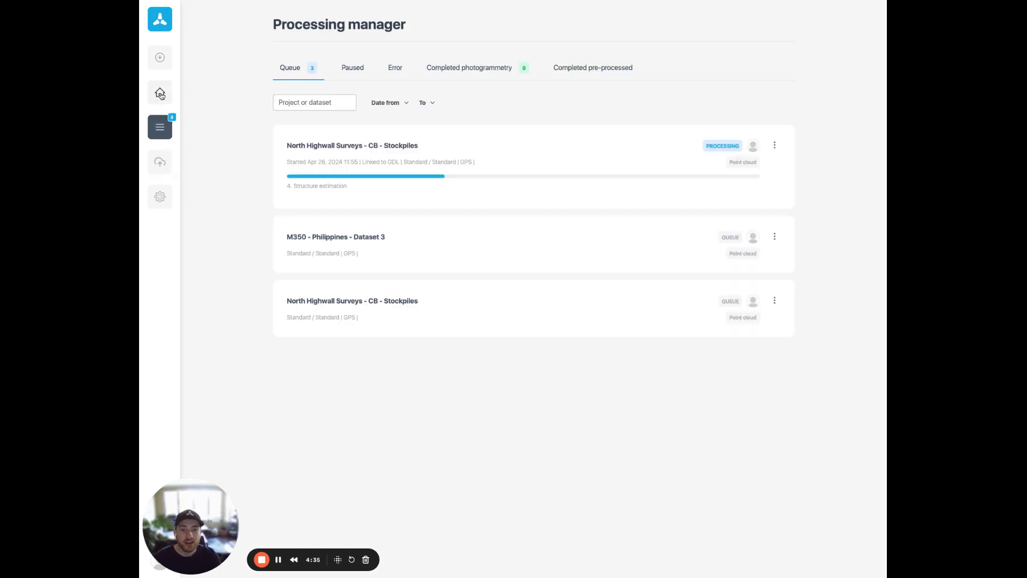
{"action": "left_click", "coordinate": [160, 93]}
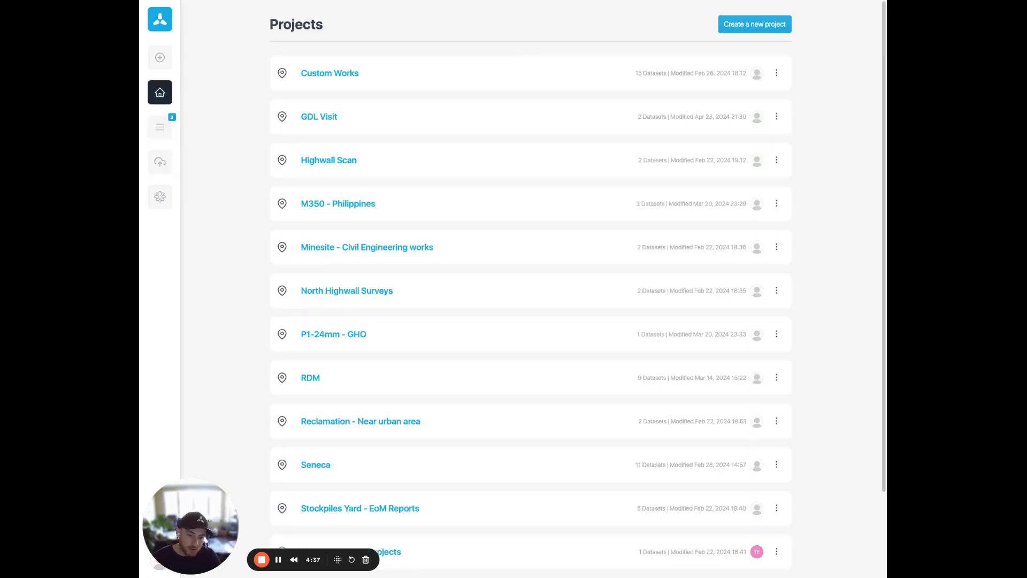